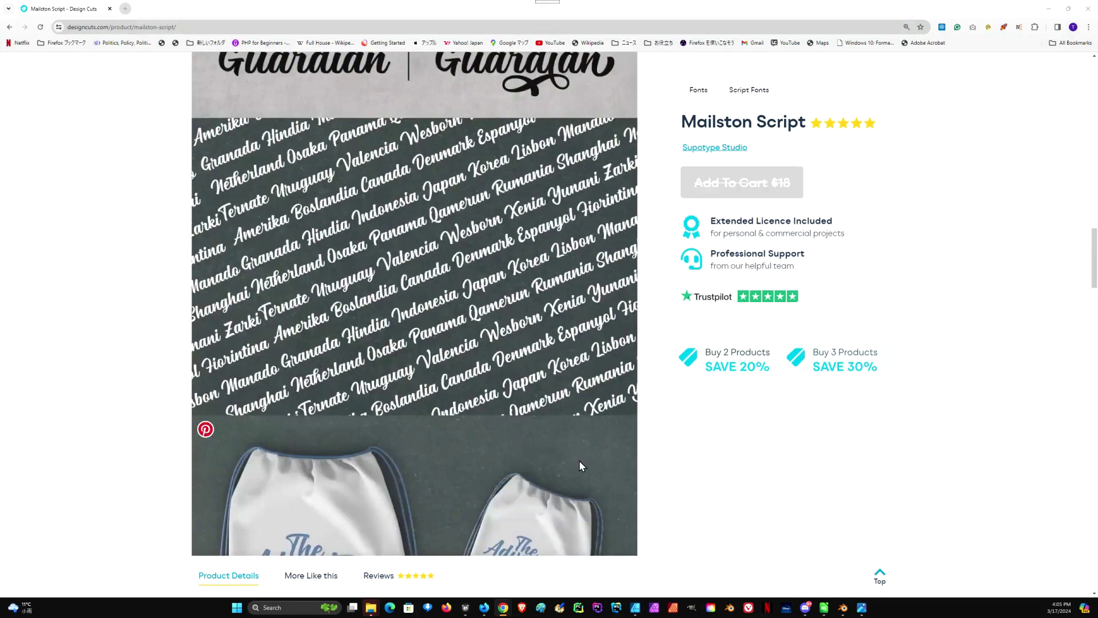
Switch to the Photos window with the Mailston Script chart and examine Step1, covering the Affinity Designer form, curve conversion and SVG export.
left_click(863, 614)
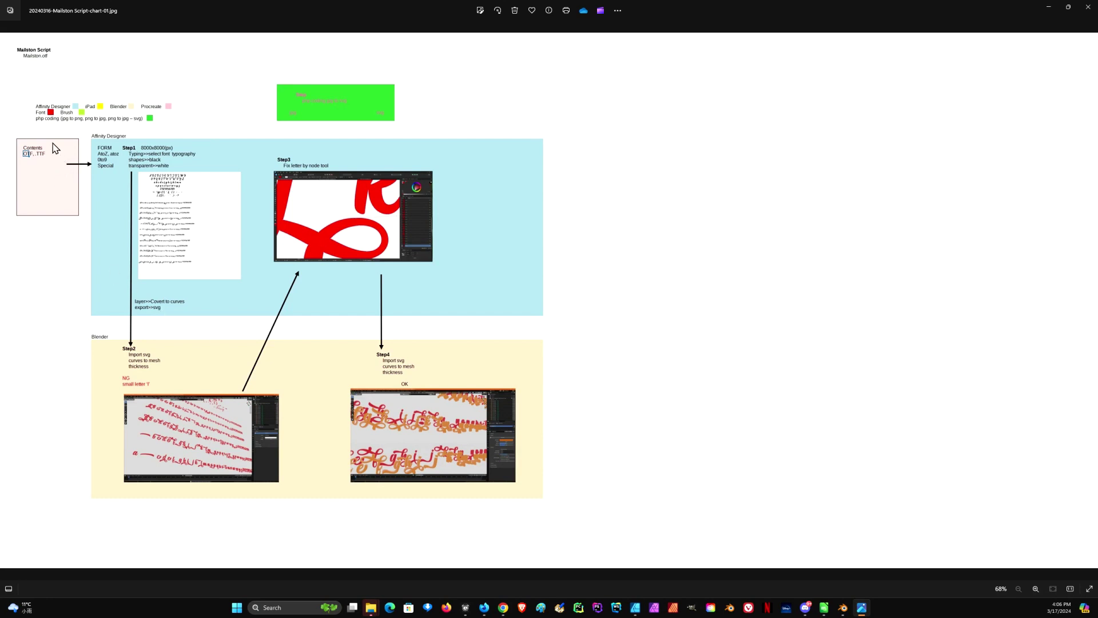
scroll(35, 80, "up", 5)
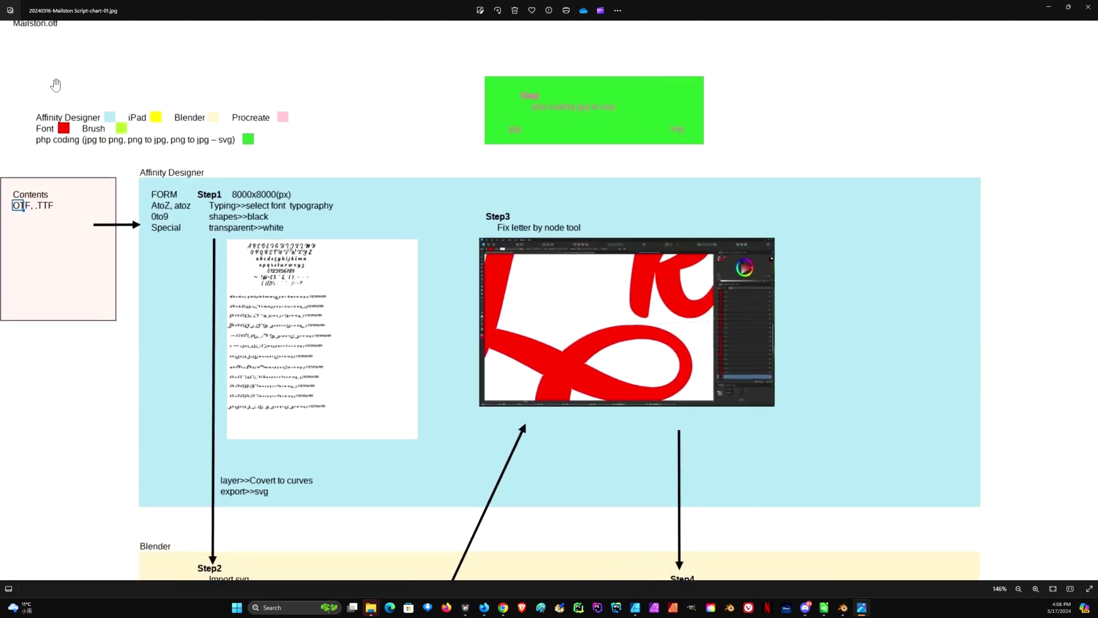
scroll(56, 84, "down", 5)
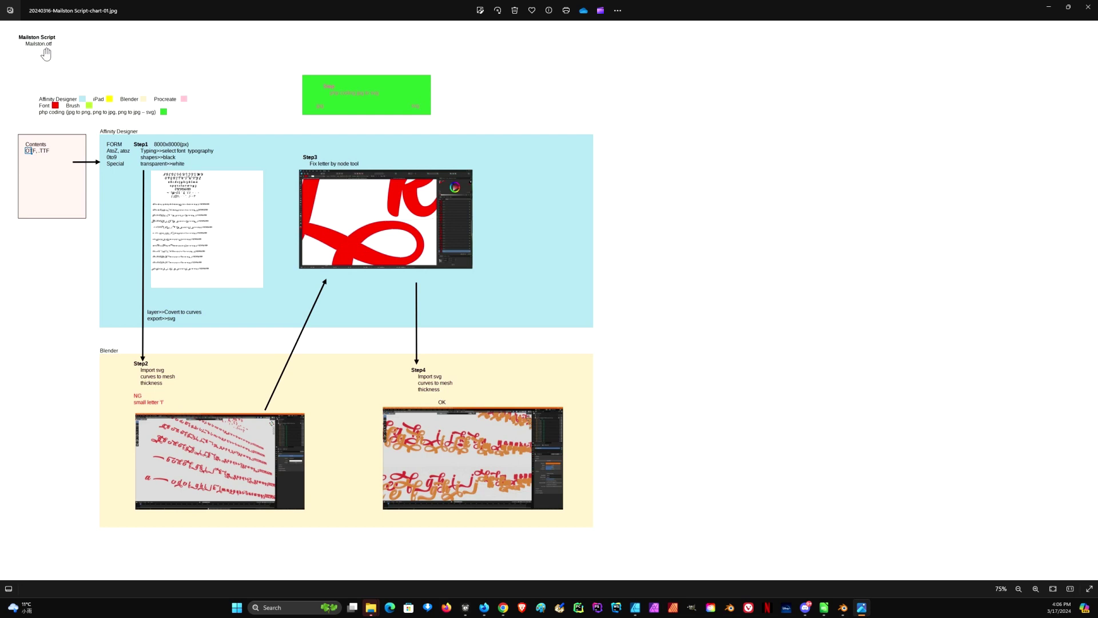
scroll(109, 199, "up", 1)
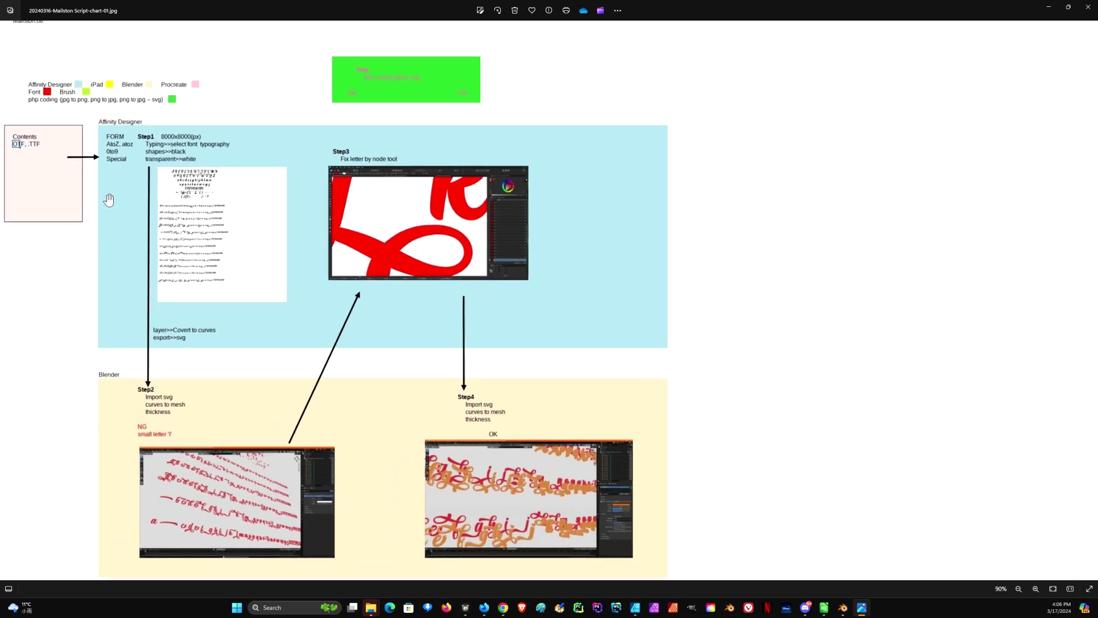
scroll(109, 199, "up", 1)
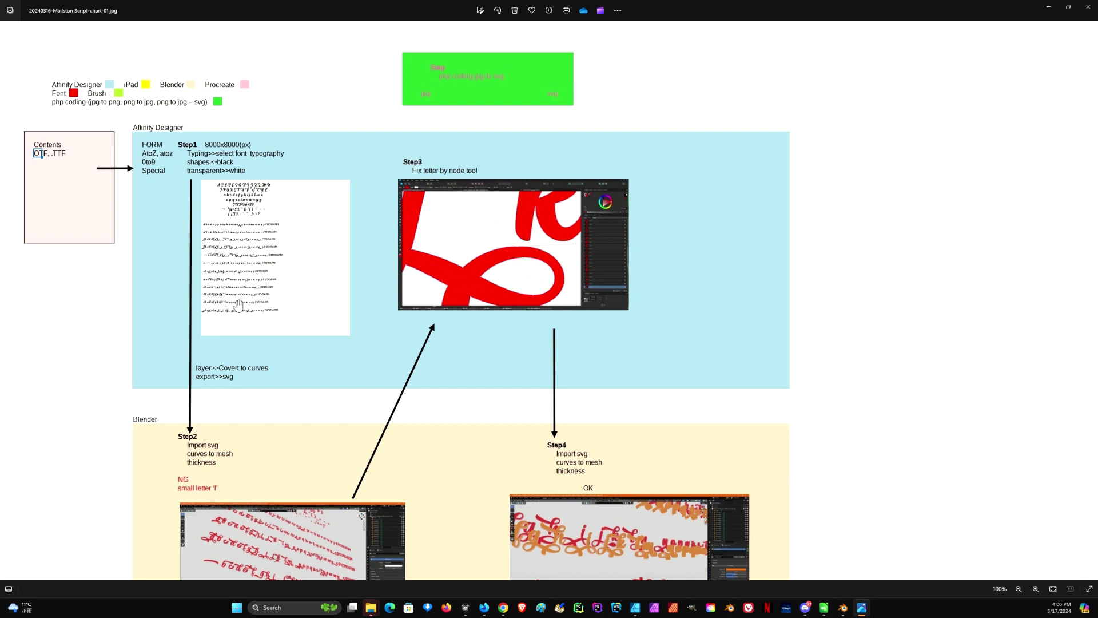
scroll(209, 213, "up", 5)
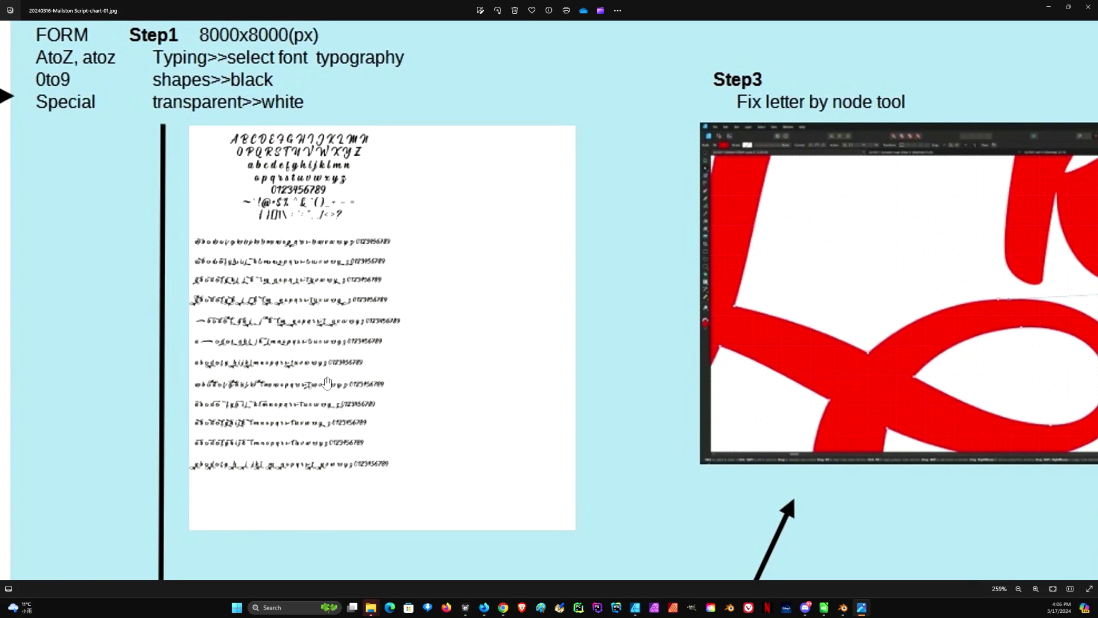
scroll(327, 382, "down", 5)
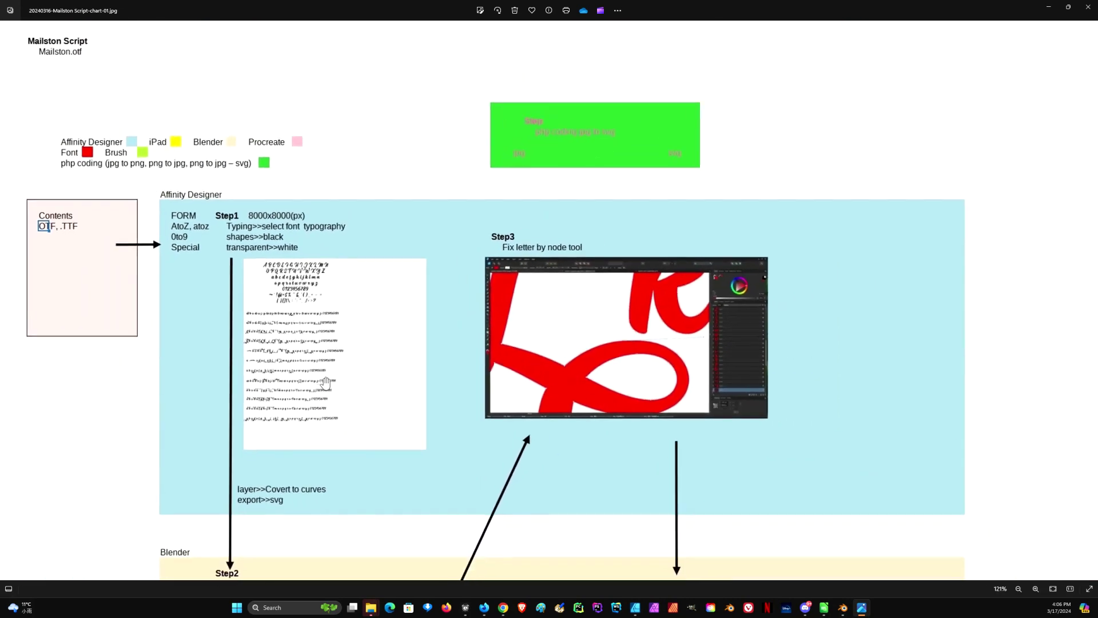
scroll(323, 366, "down", 3)
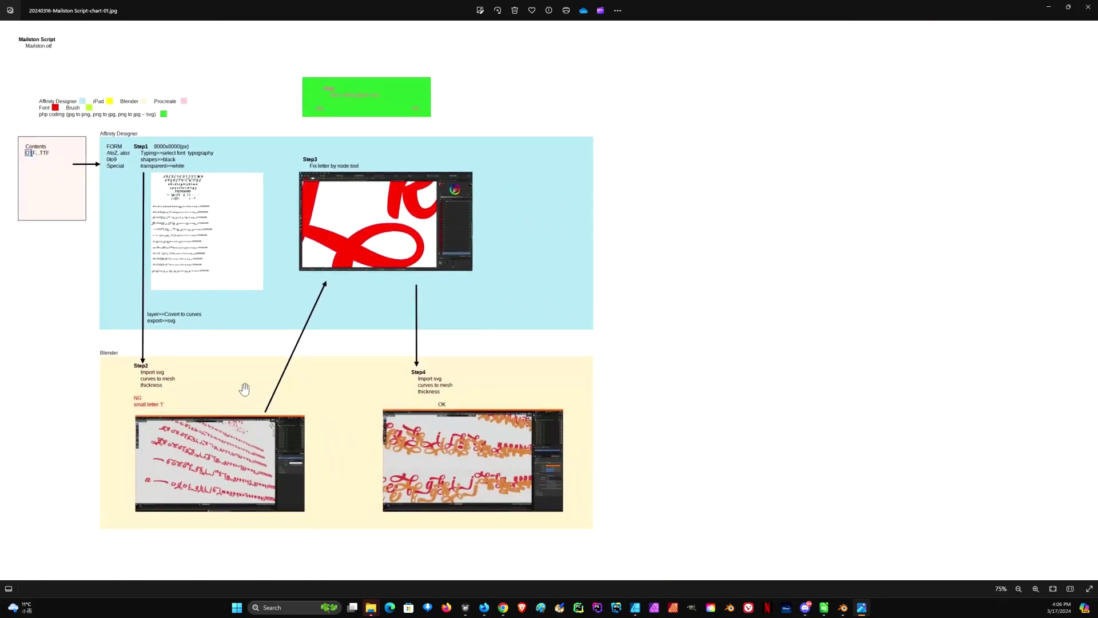
Examine Step2, Step3 and Step4 of the chart, from the Blender import through the node fix to the second import.
scroll(245, 388, "up", 2)
scroll(252, 309, "up", 3)
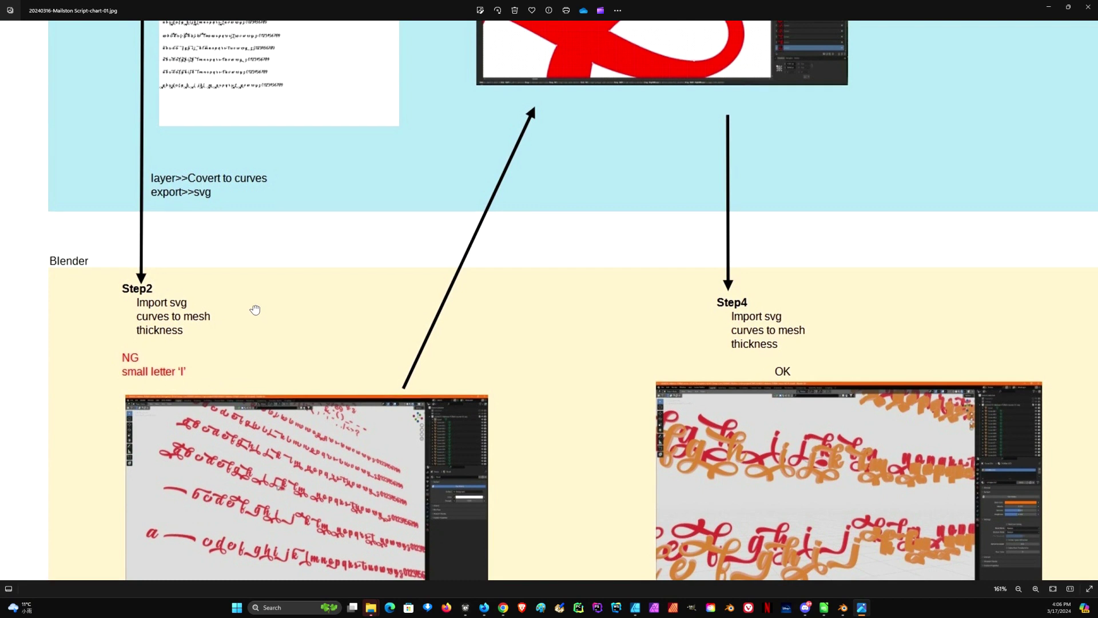
left_click_drag(255, 306, 256, 225)
scroll(256, 225, "down", 2)
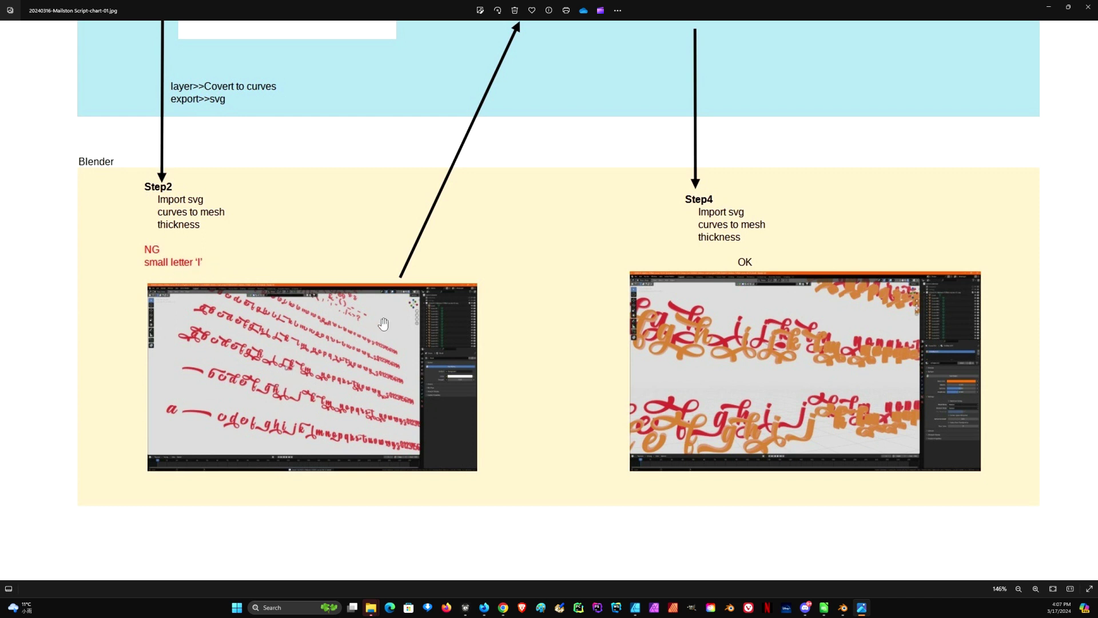
scroll(431, 278, "down", 5)
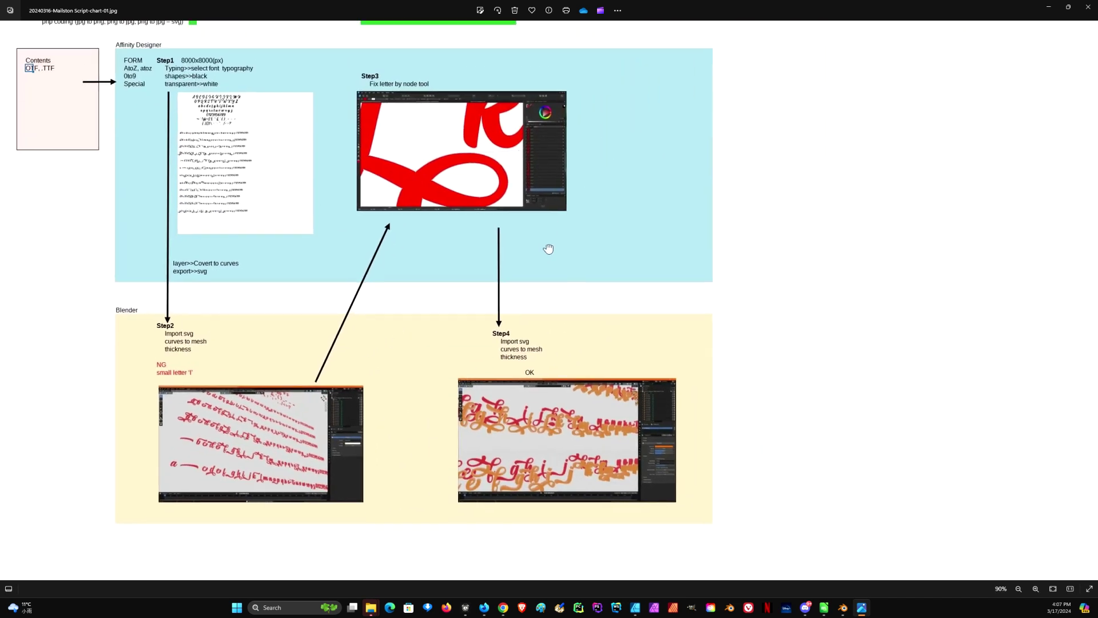
scroll(430, 197, "up", 5)
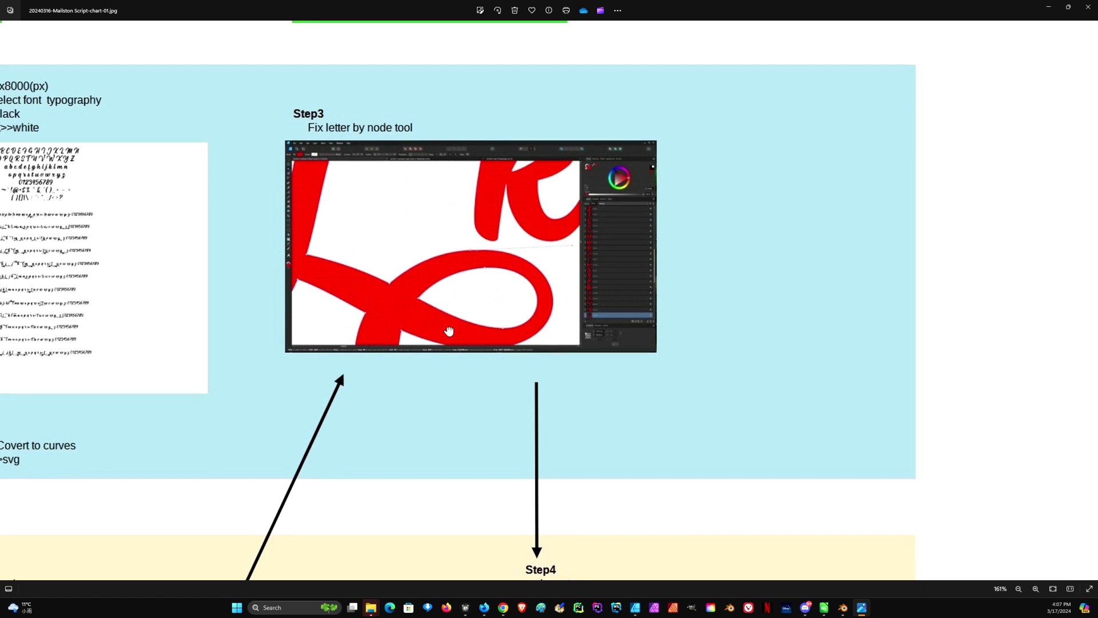
scroll(448, 326, "down", 3)
left_click_drag(613, 388, 592, 227)
left_click_drag(653, 336, 641, 196)
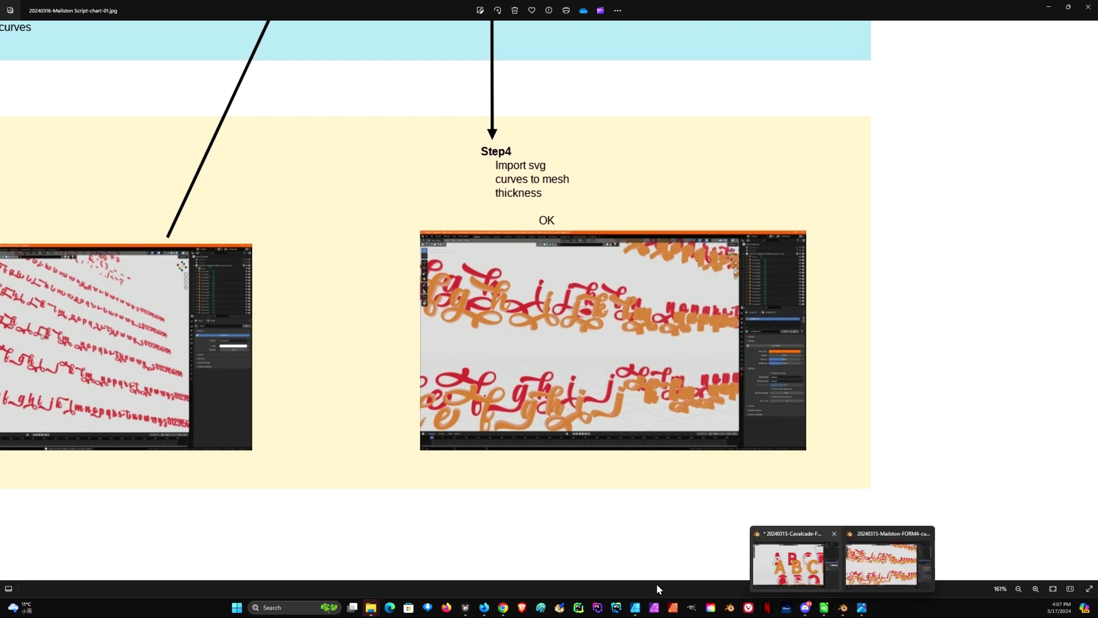
Switch to Affinity Designer and use the Node Tool to nudge a node atop the fourth-row swash j's right loop toward its adjacent node.
left_click(633, 609)
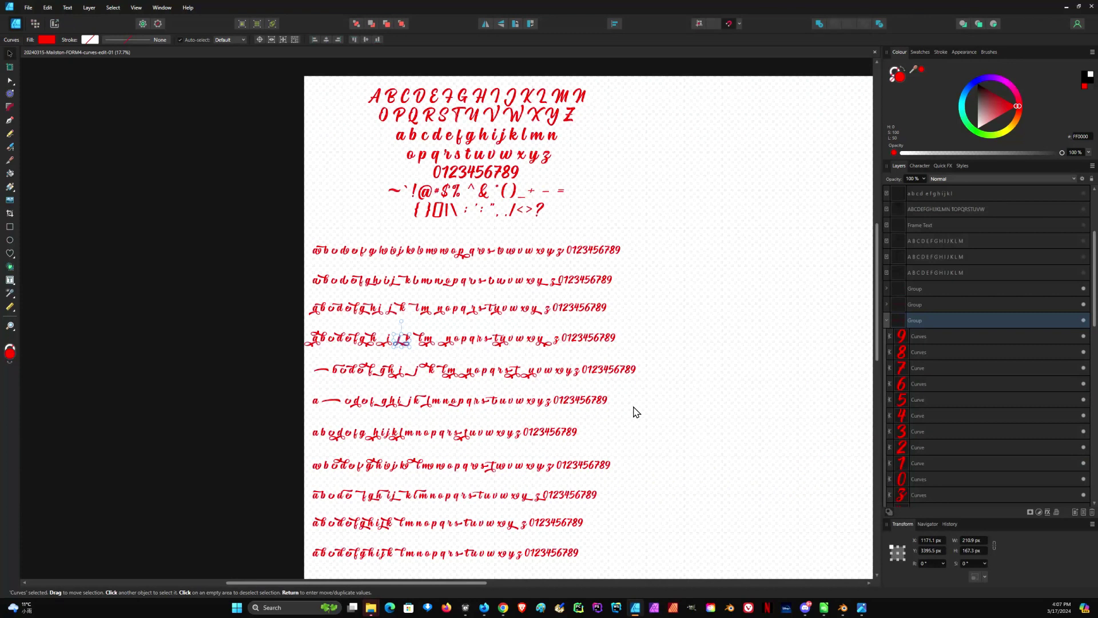
scroll(440, 302, "up", 1)
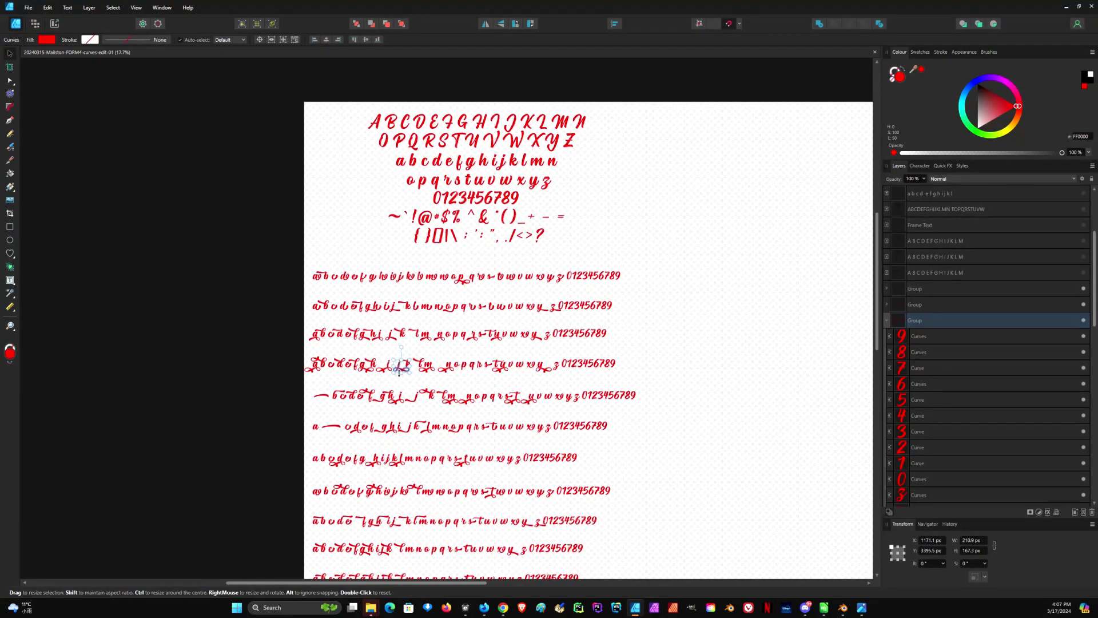
scroll(401, 372, "up", 4)
scroll(401, 372, "up", 4)
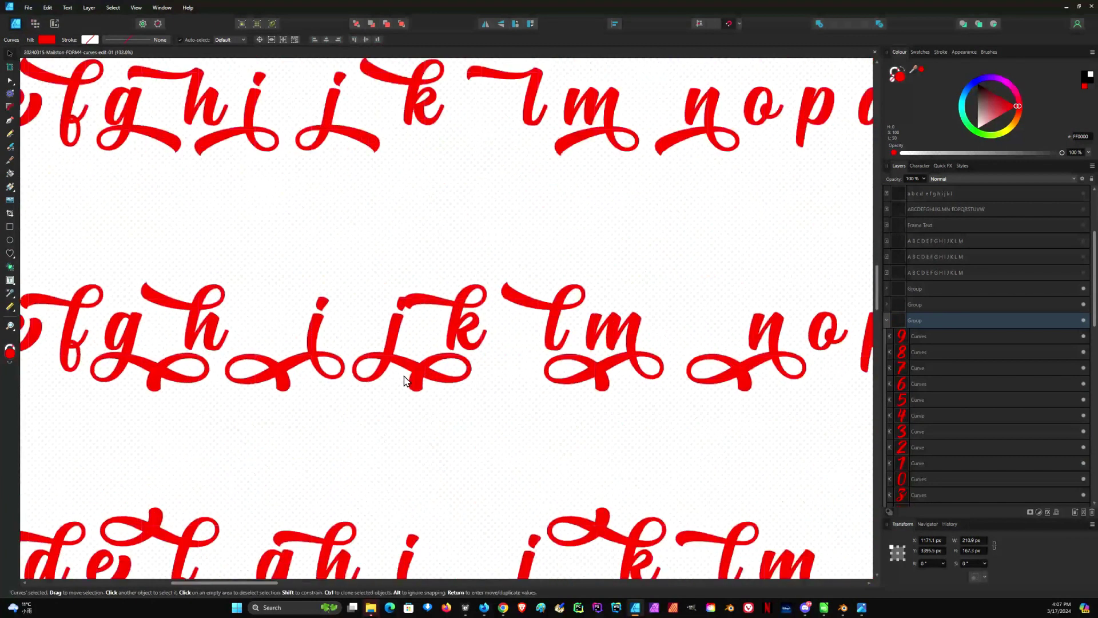
scroll(392, 352, "up", 2)
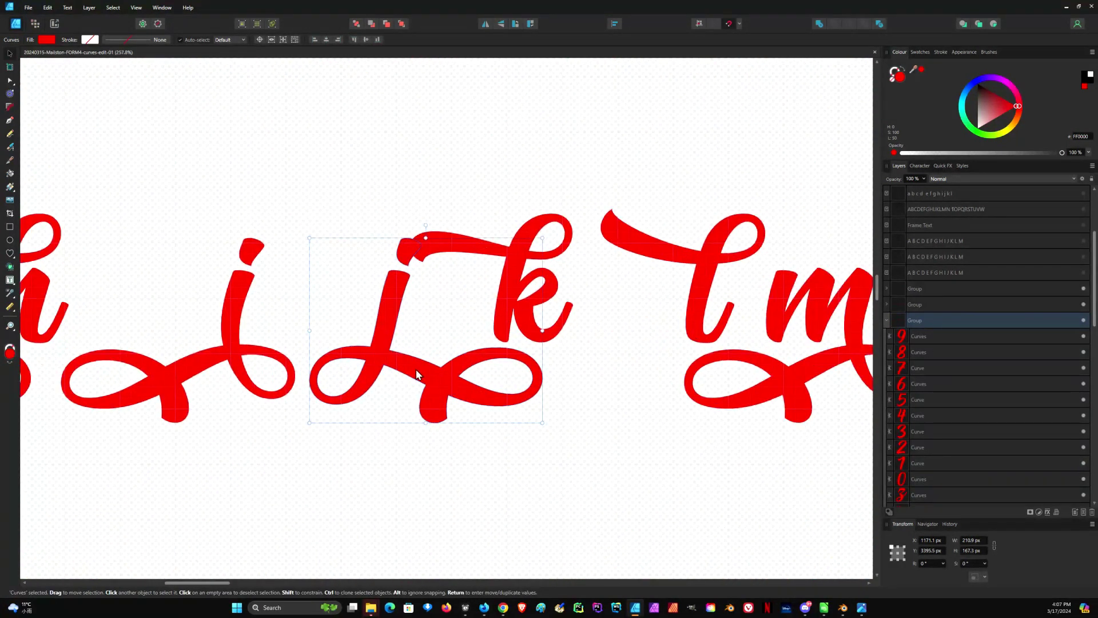
left_click(10, 84)
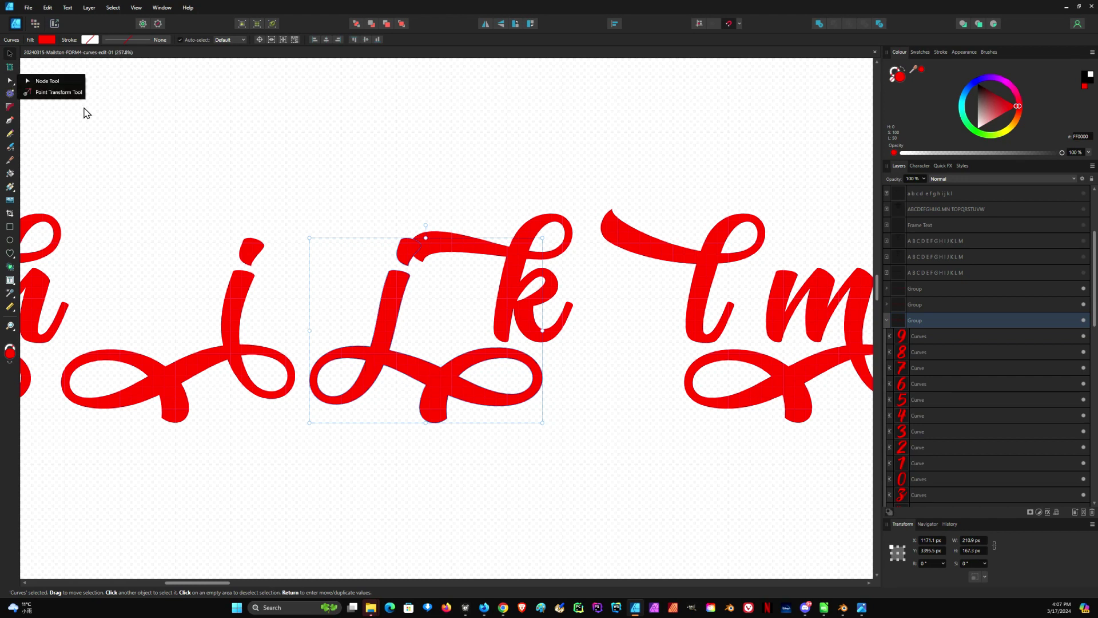
left_click(49, 81)
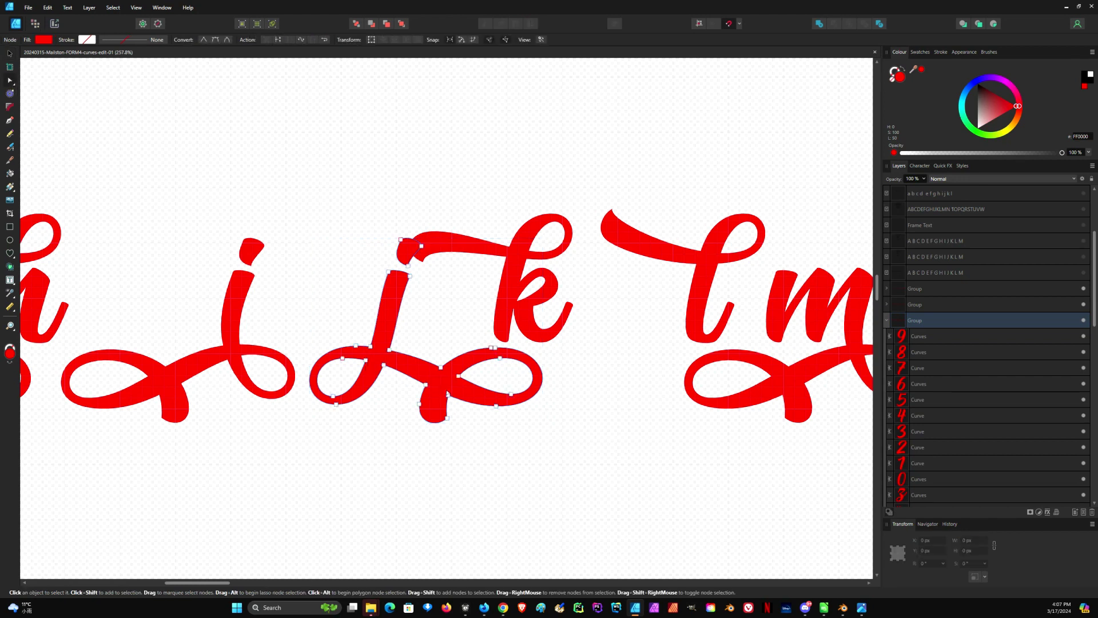
scroll(490, 367, "up", 5)
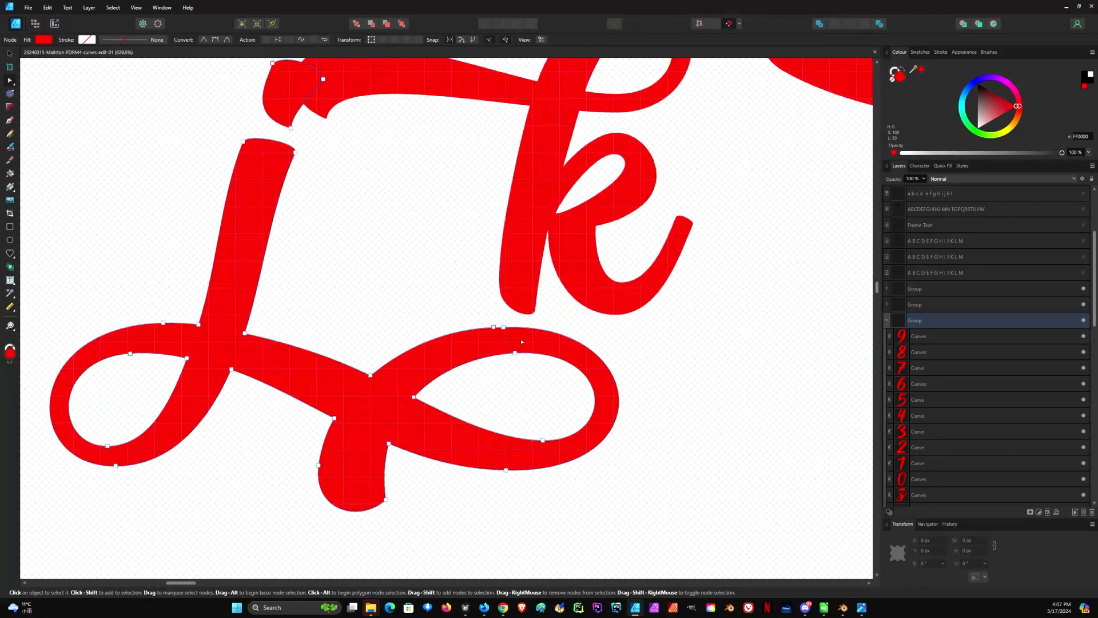
left_click(494, 327)
left_click_drag(489, 329, 498, 328)
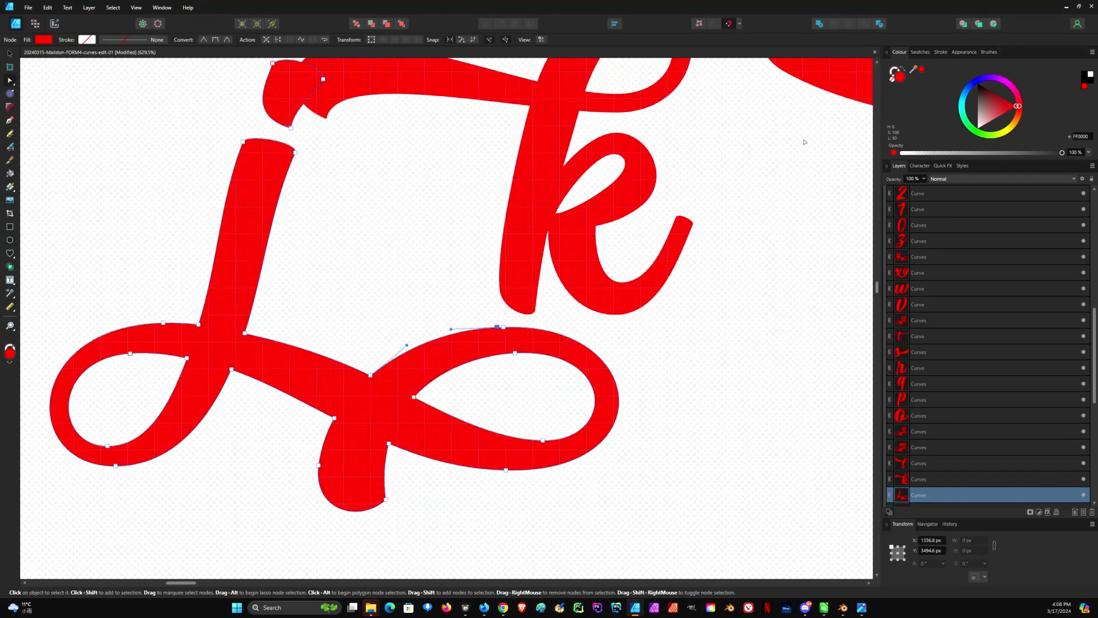
Switch to Blender and compare the 20240315-Mailston-FORM4-curves-01.svg and 20240315-Mailston-FORM4-curves-edit-01.svg collections by toggling them in the view layer.
left_click(1067, 12)
key("alt+Tab")
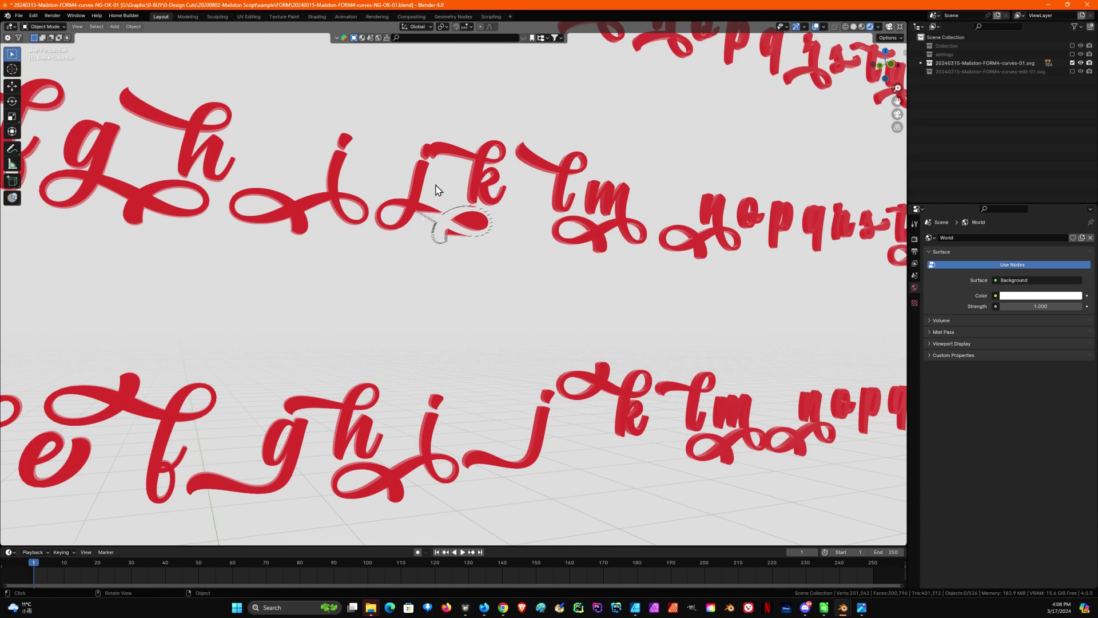
left_click(1072, 70)
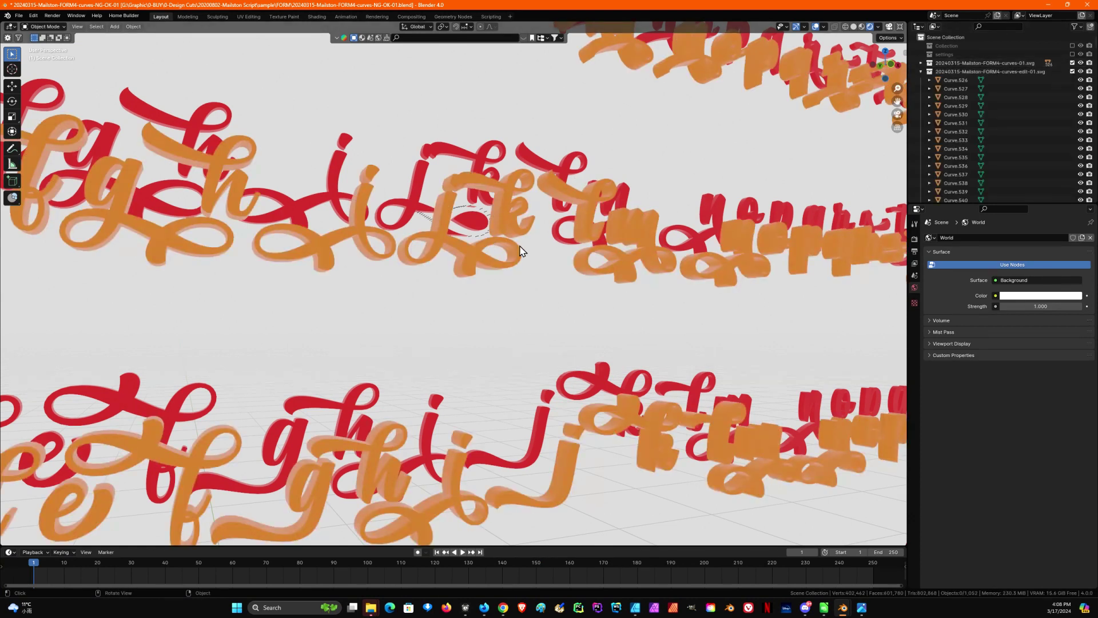
left_click(1072, 63)
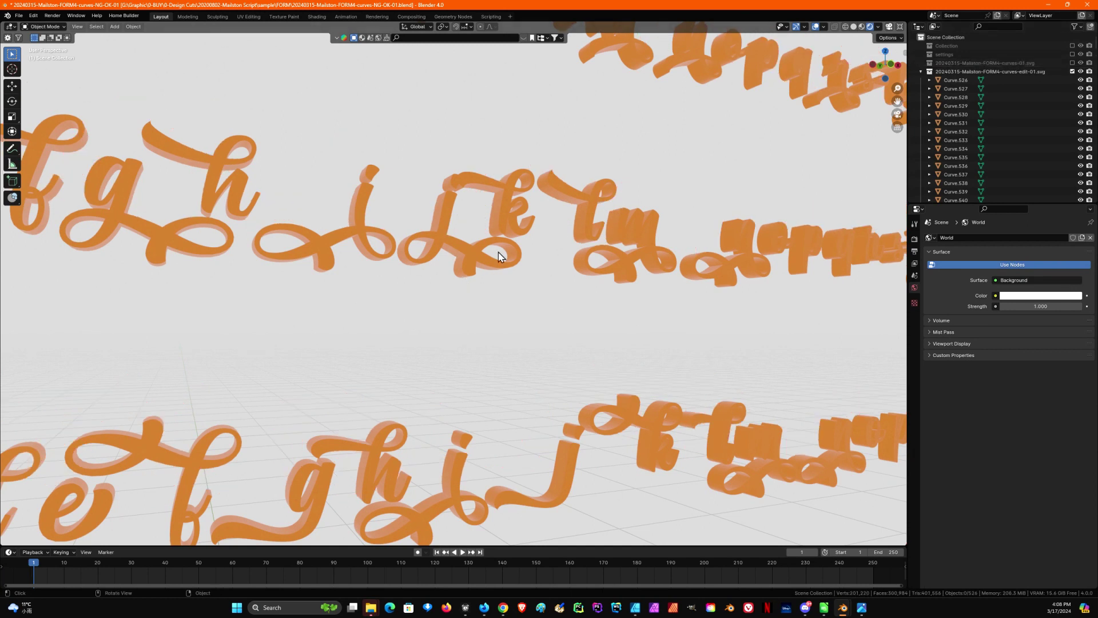
left_click(1073, 62)
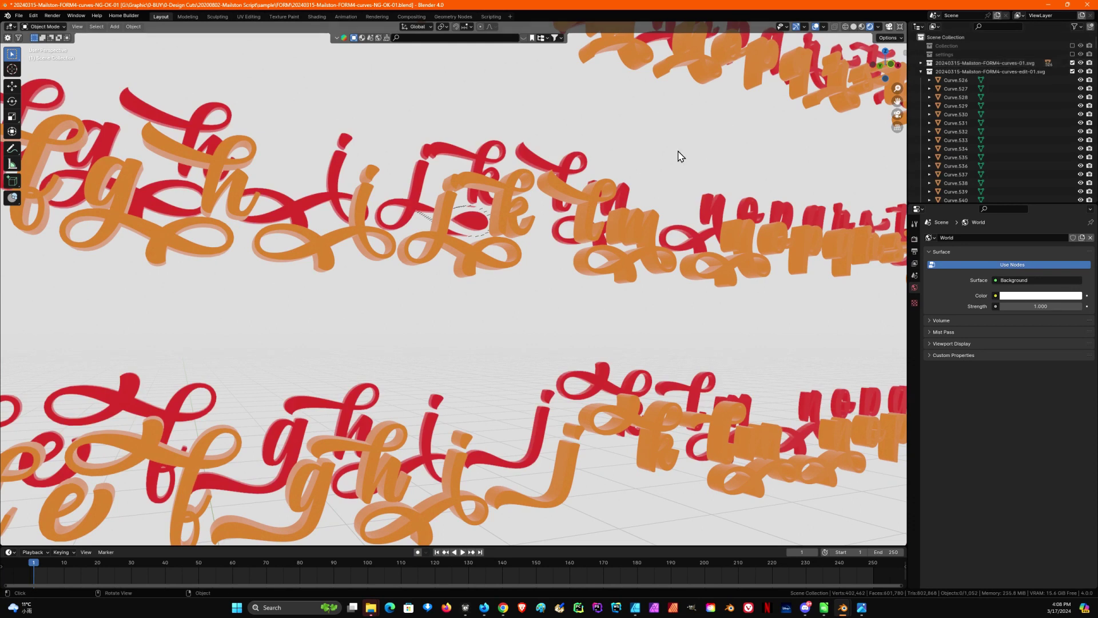
Examine the overlapping red and orange letter sets as a whole, and the swash j in the fourth alternate row up close.
scroll(672, 160, "down", 10)
scroll(666, 166, "down", 3)
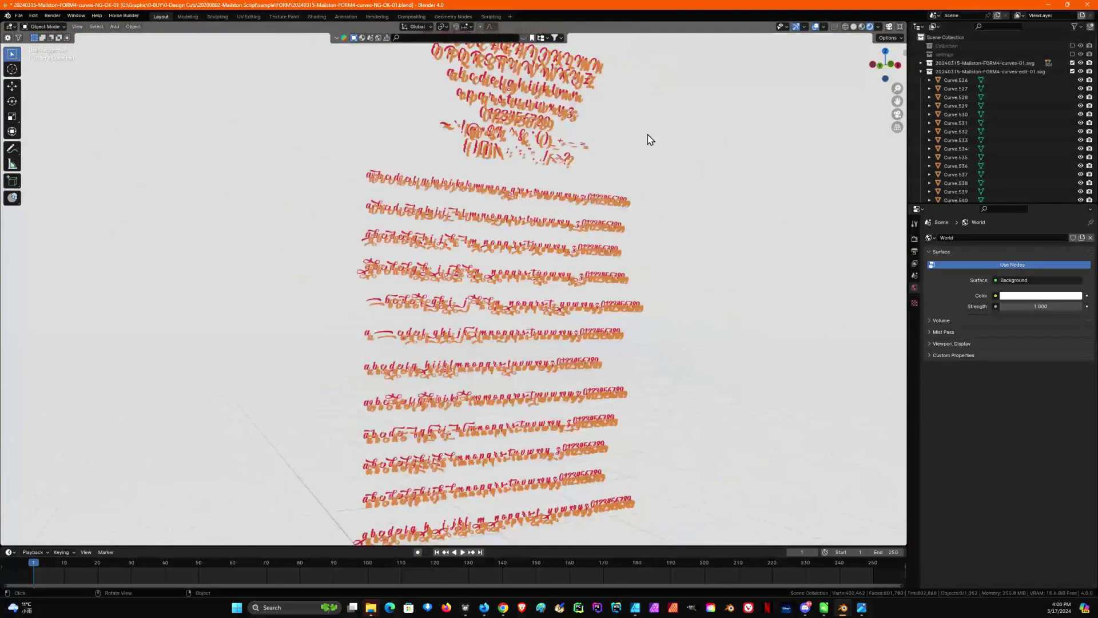
scroll(650, 139, "down", 2)
left_click_drag(630, 135, 599, 133)
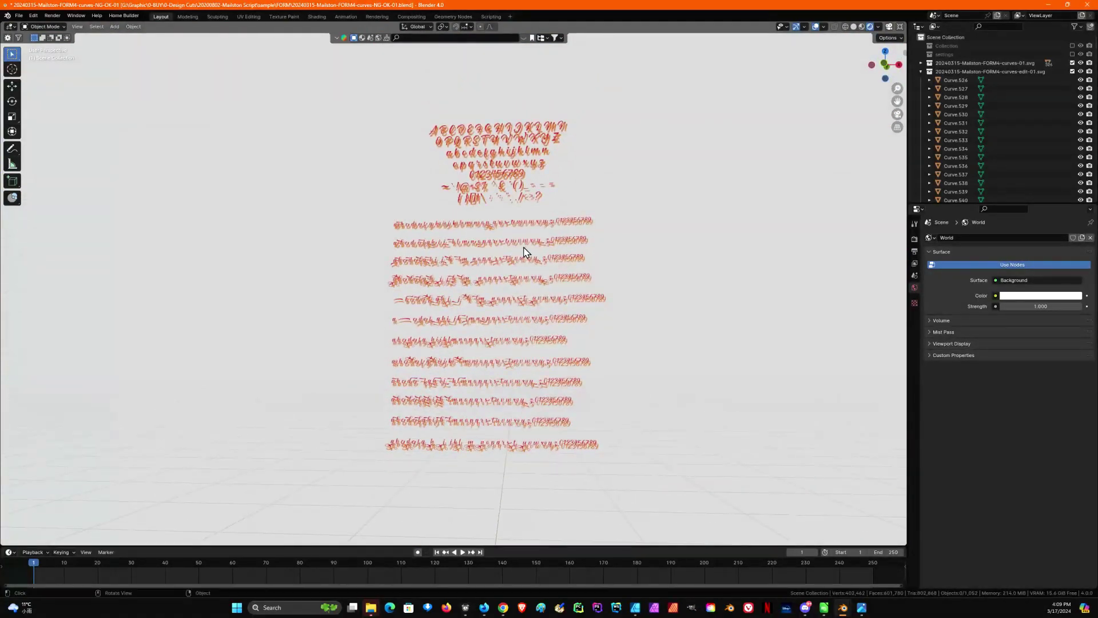
scroll(524, 252, "up", 12)
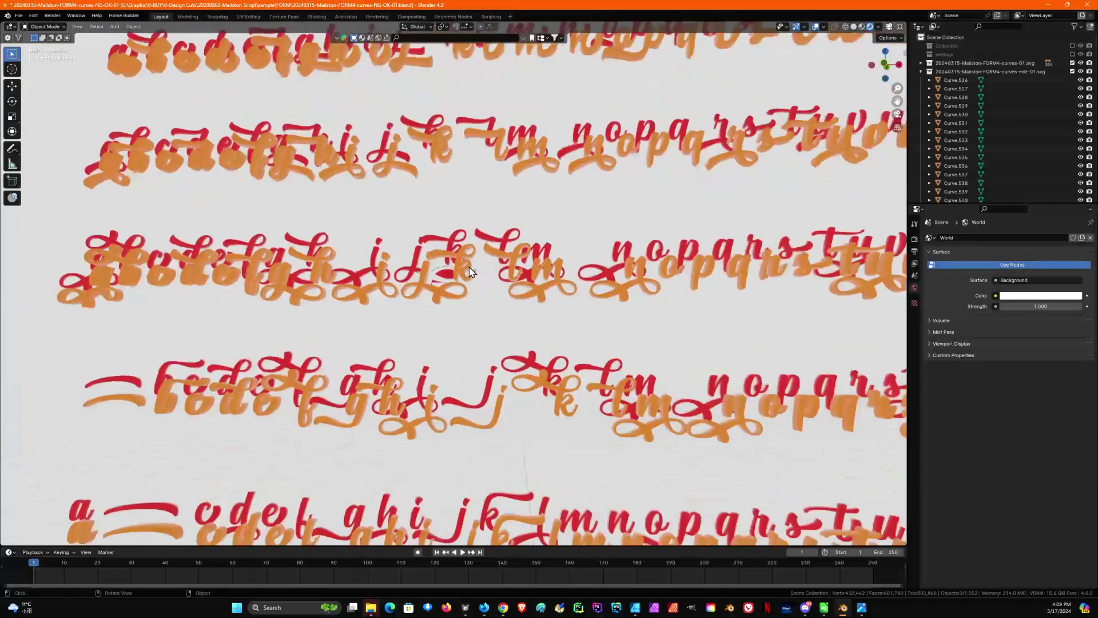
scroll(469, 271, "up", 2)
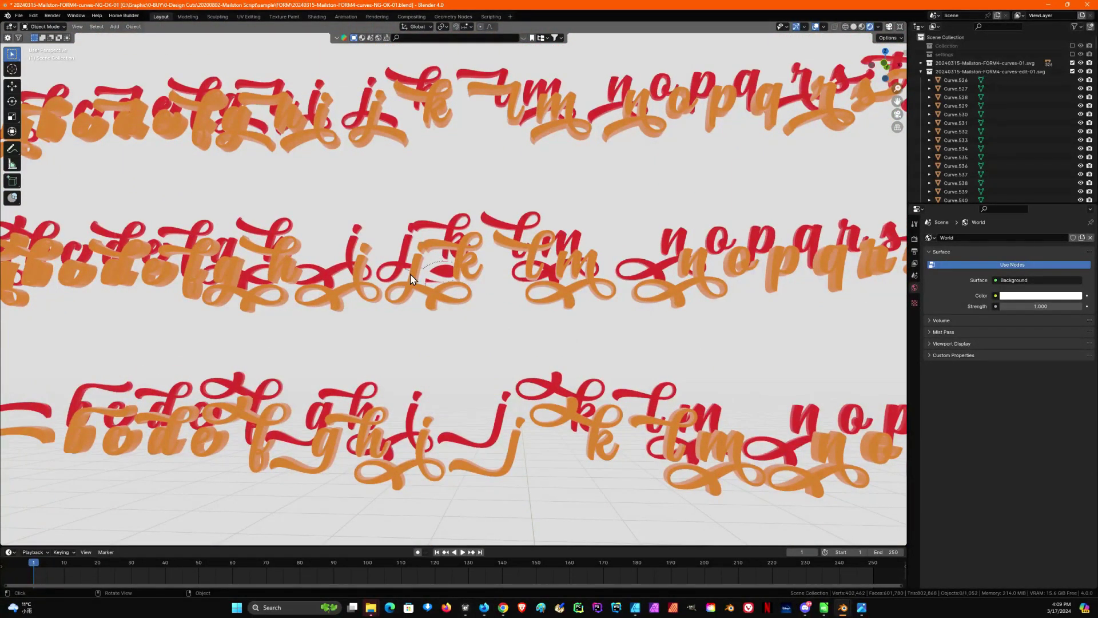
scroll(475, 239, "down", 2)
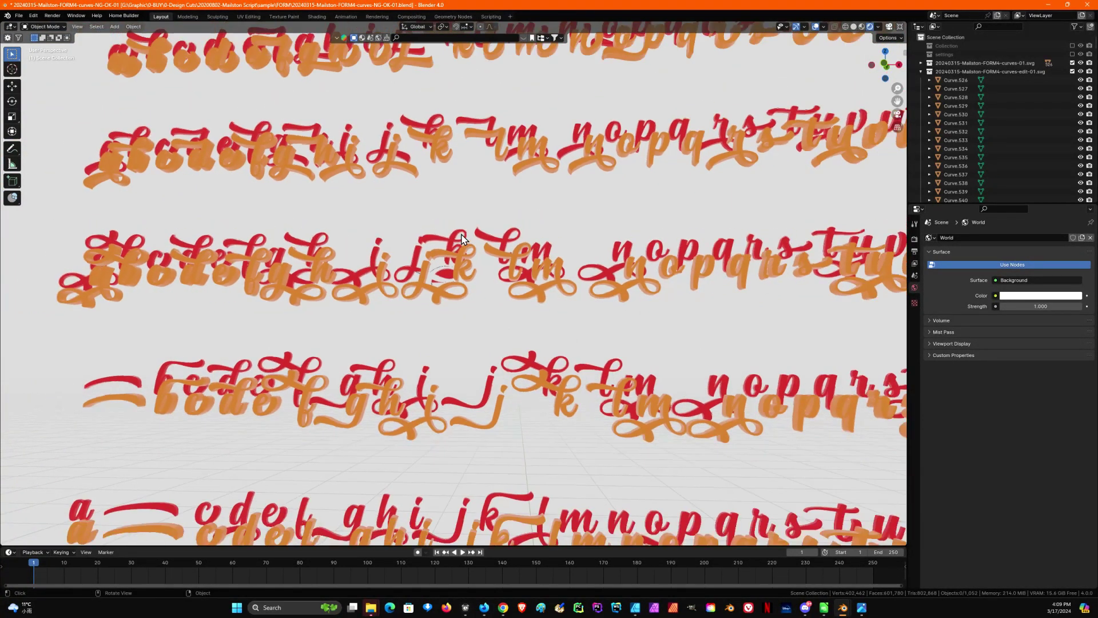
Exclude the 20240315-Mailston-FORM4-curves-edit-01.svg collection from the view layer and examine the red alphabet rows from several angles.
left_click(1073, 71)
scroll(735, 152, "down", 3)
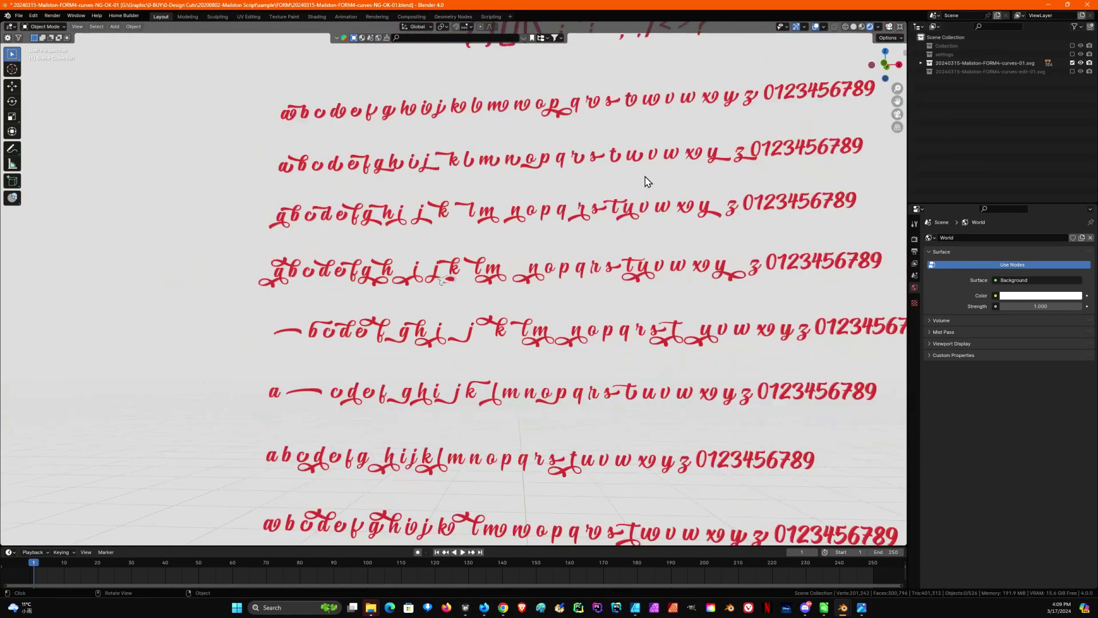
scroll(641, 155, "down", 2)
left_click_drag(642, 147, 552, 204)
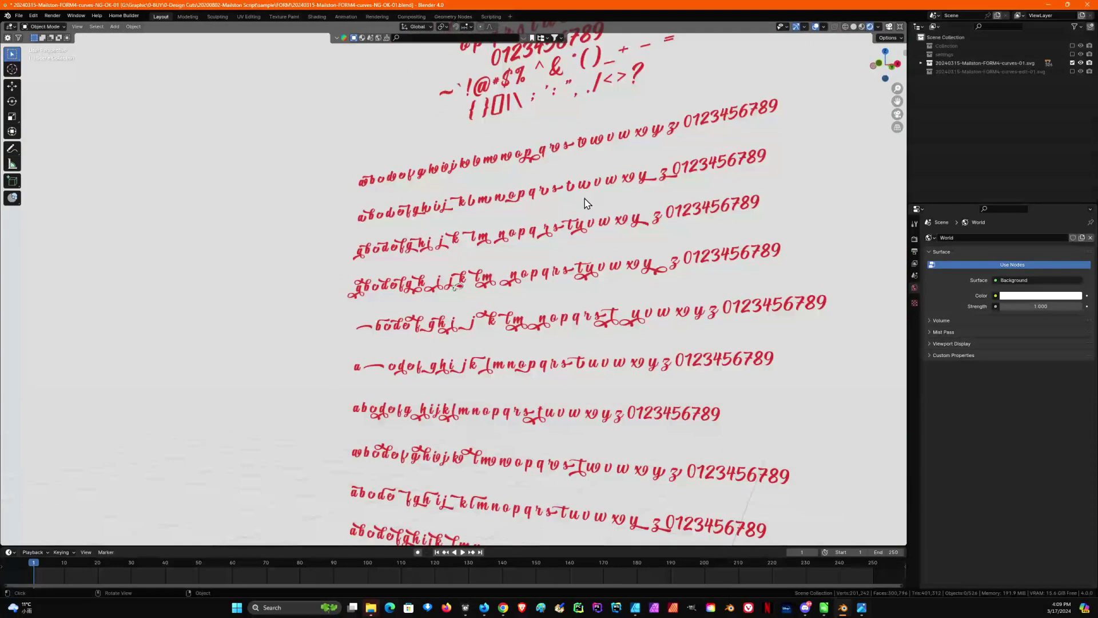
scroll(575, 253, "up", 4)
left_click_drag(575, 252, 551, 196)
scroll(658, 179, "up", 2)
left_click_drag(662, 179, 689, 164)
scroll(682, 148, "down", 4)
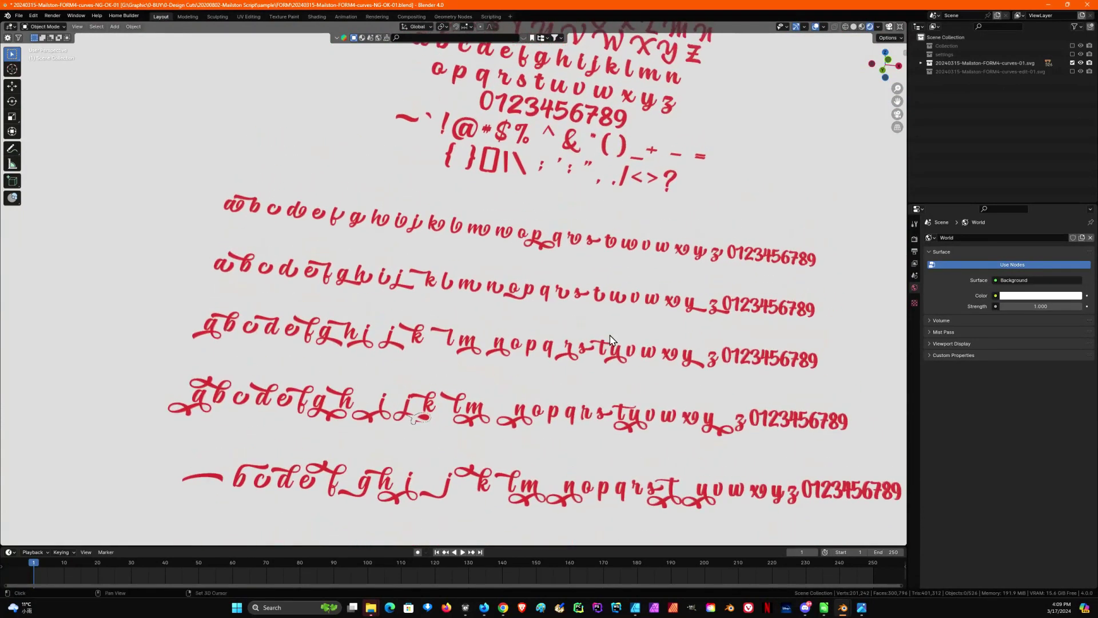
left_click_drag(531, 136, 483, 266)
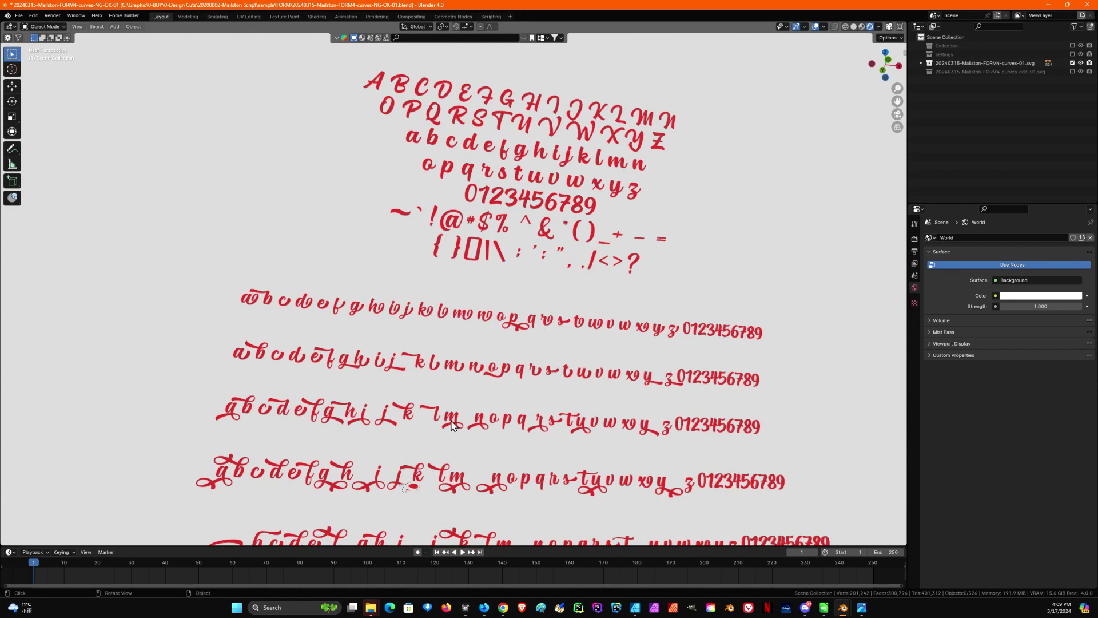
left_click_drag(522, 412, 503, 277)
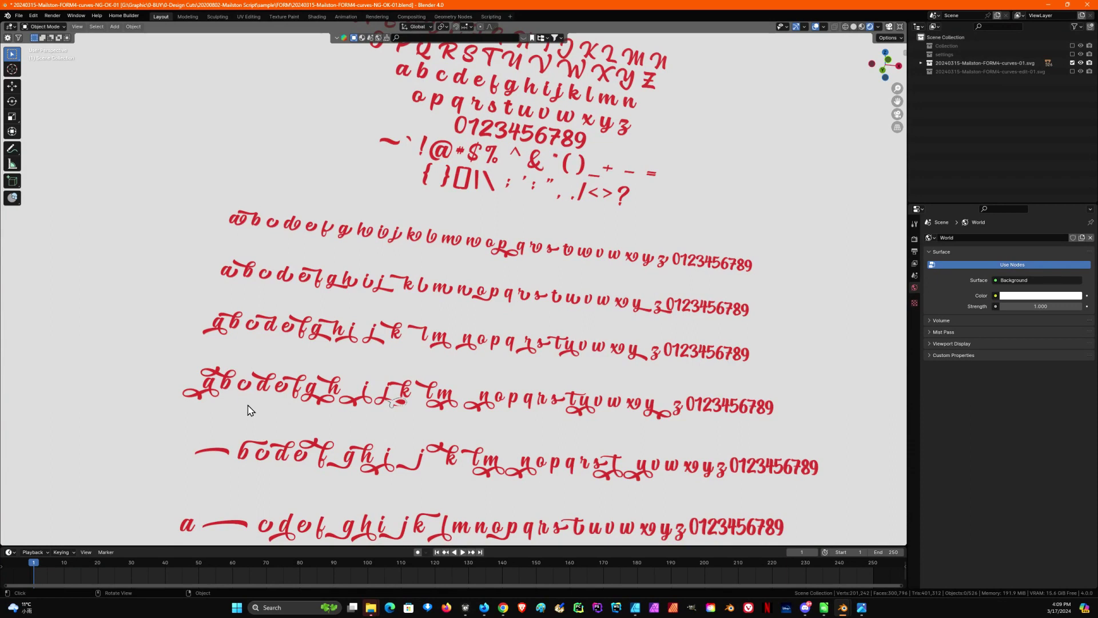
Inspect the alternate letter rows below the symbols in the 3D view, including the faulty swash j in the fourth row.
left_click_drag(613, 382, 579, 320)
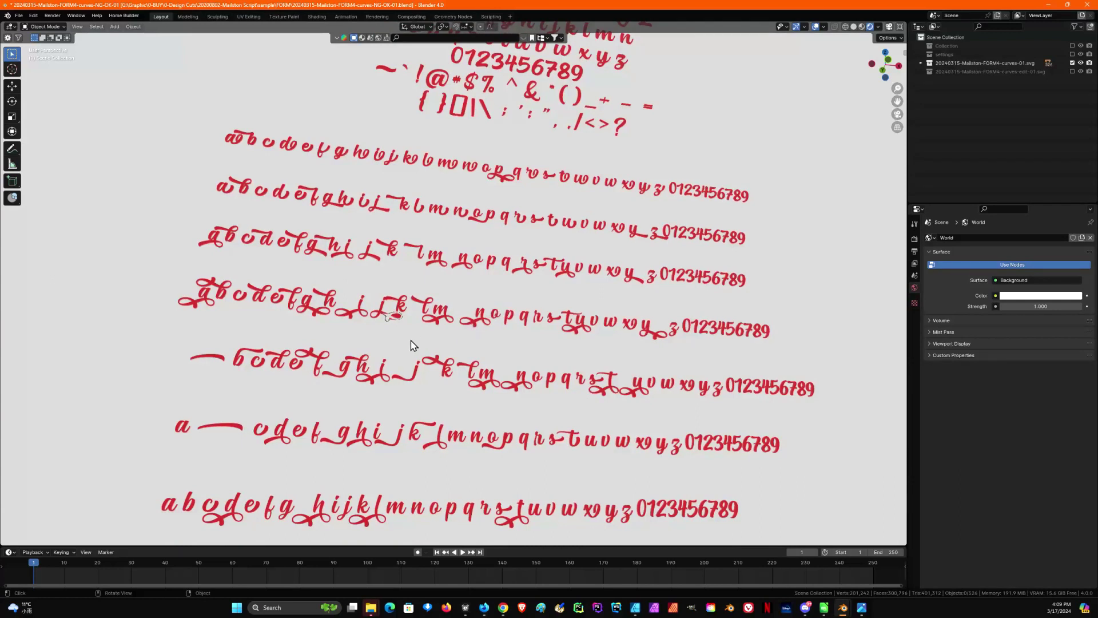
left_click_drag(595, 310, 620, 315)
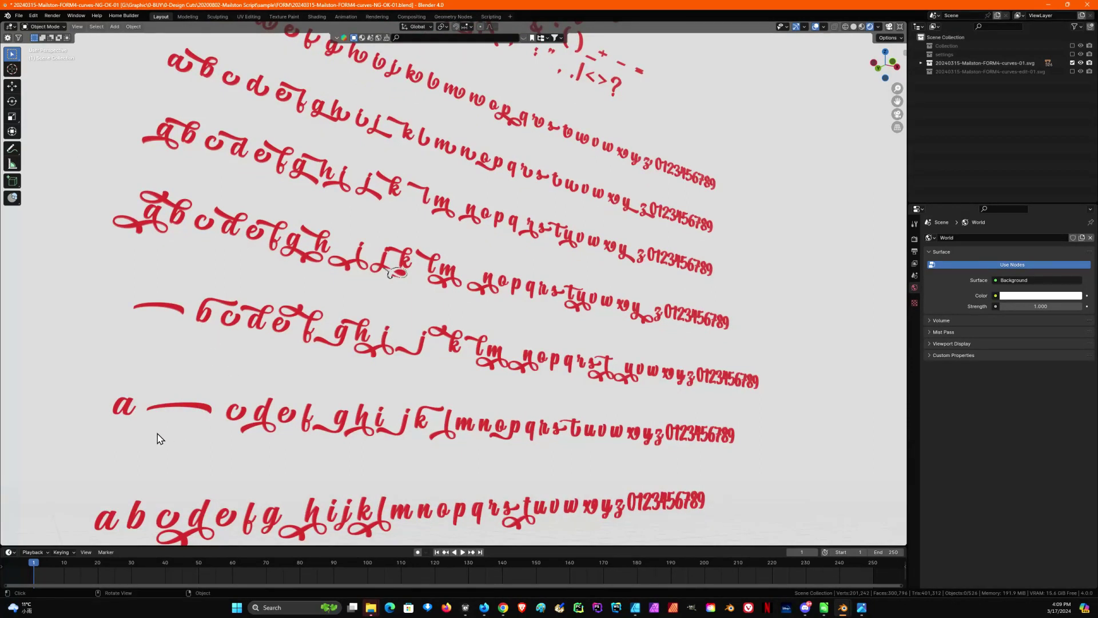
left_click_drag(318, 384, 248, 360)
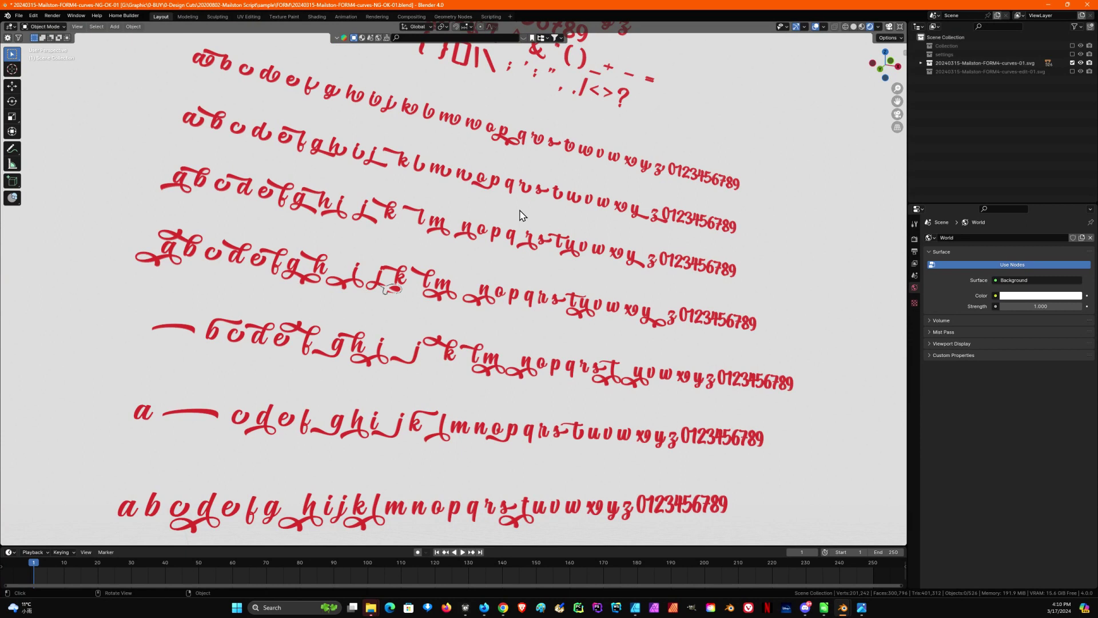
scroll(438, 172, "down", 2)
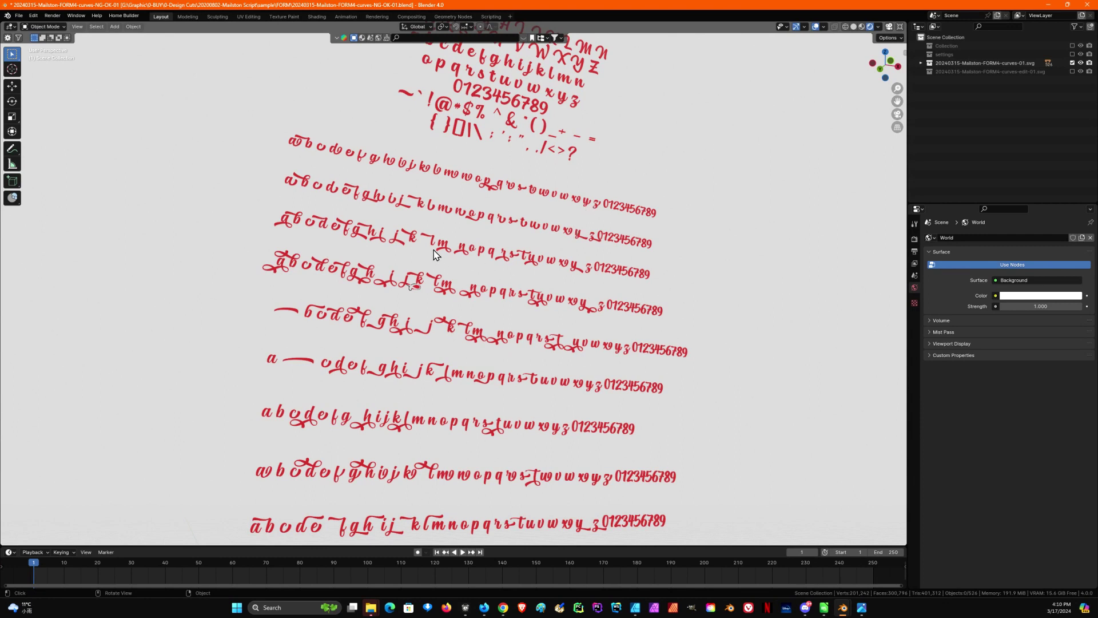
scroll(441, 264, "up", 3)
scroll(406, 299, "up", 2)
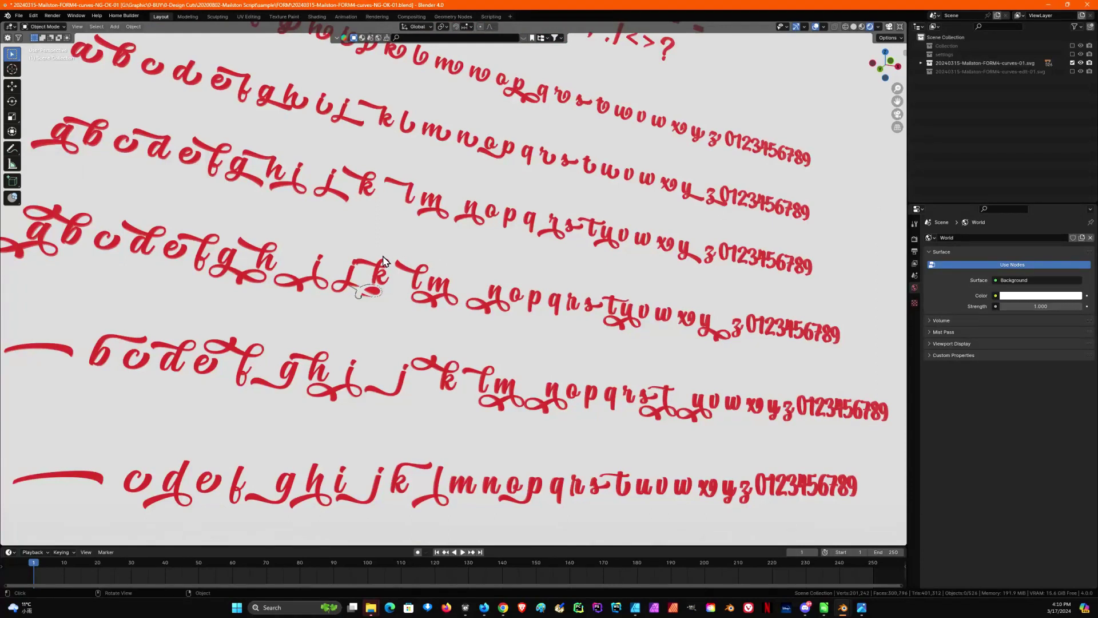
Switch to Affinity Designer and examine the whole edited alphabet sheet and the alternate rows around the repaired swash j.
left_click(639, 611)
scroll(645, 335, "down", 10)
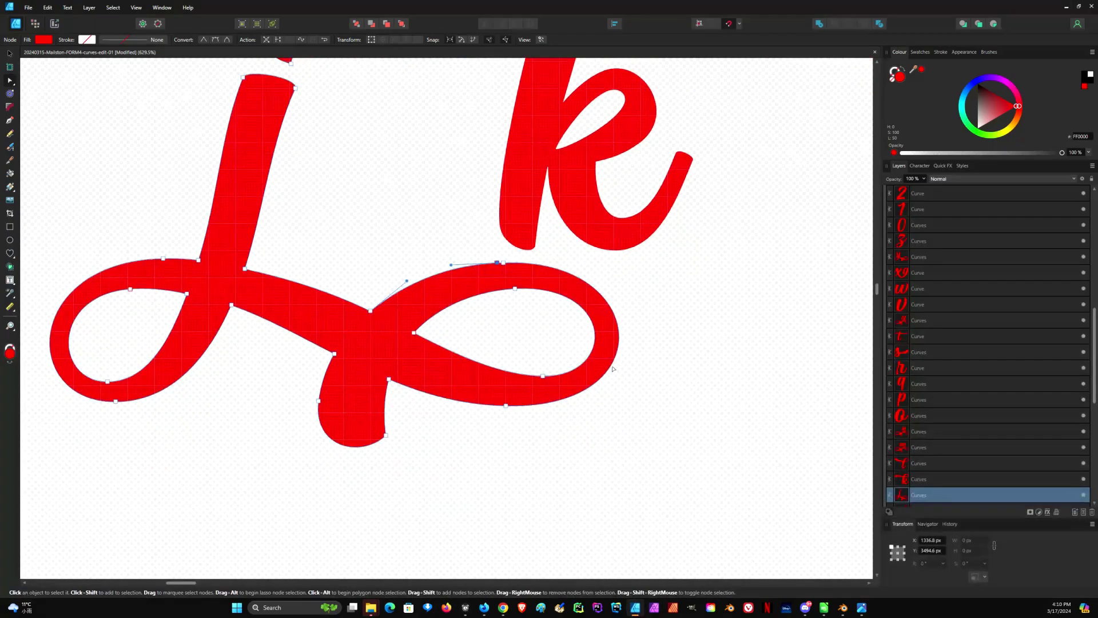
scroll(641, 332, "down", 2)
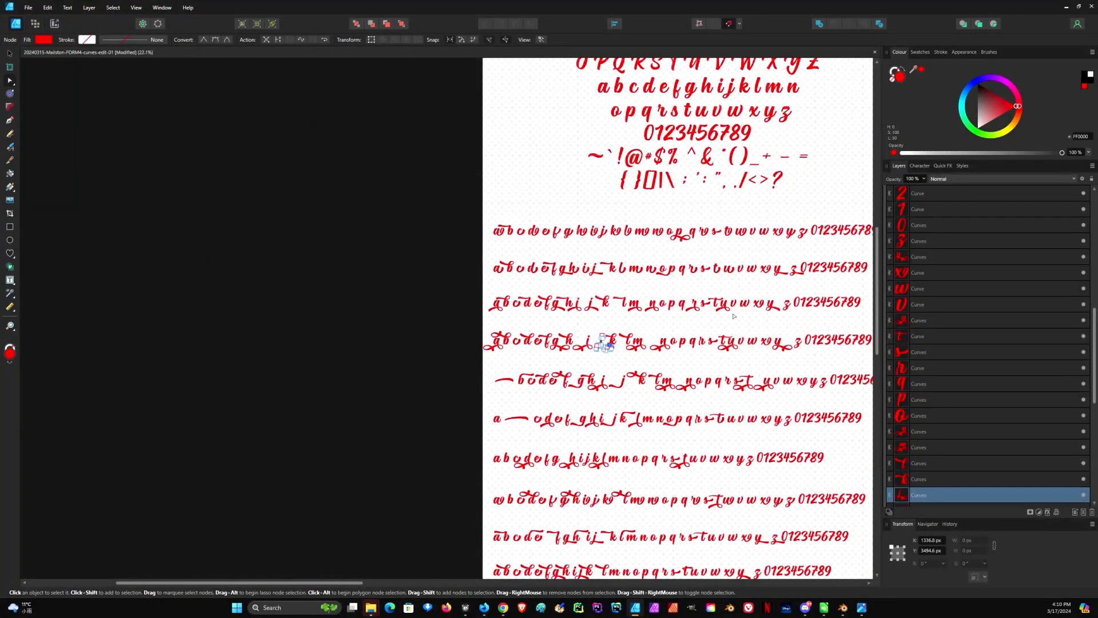
scroll(734, 315, "down", 2)
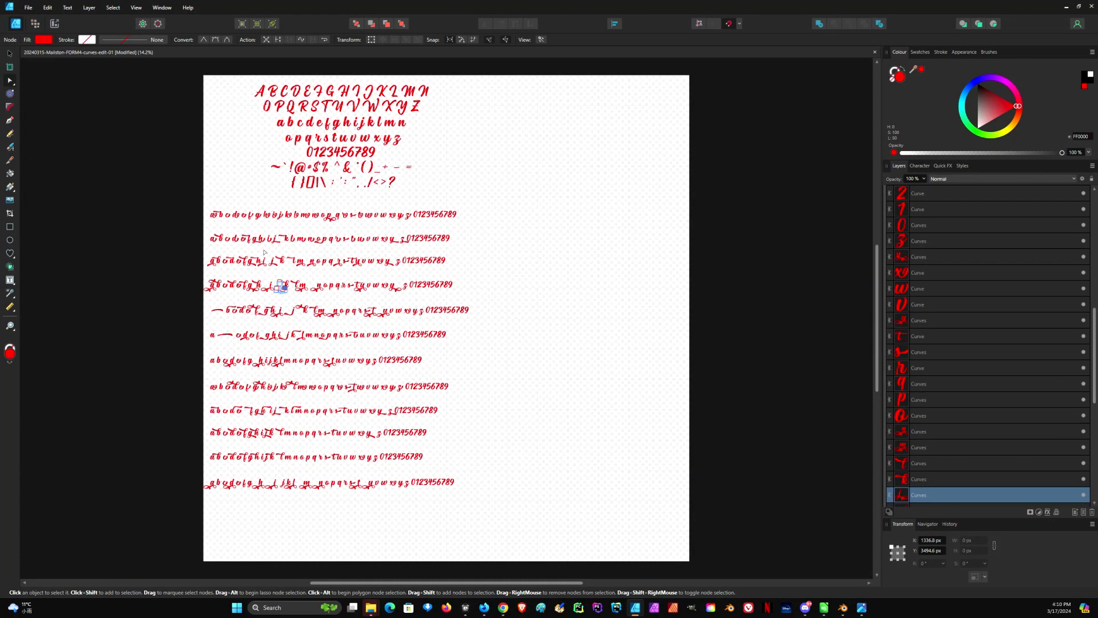
scroll(319, 312, "up", 5)
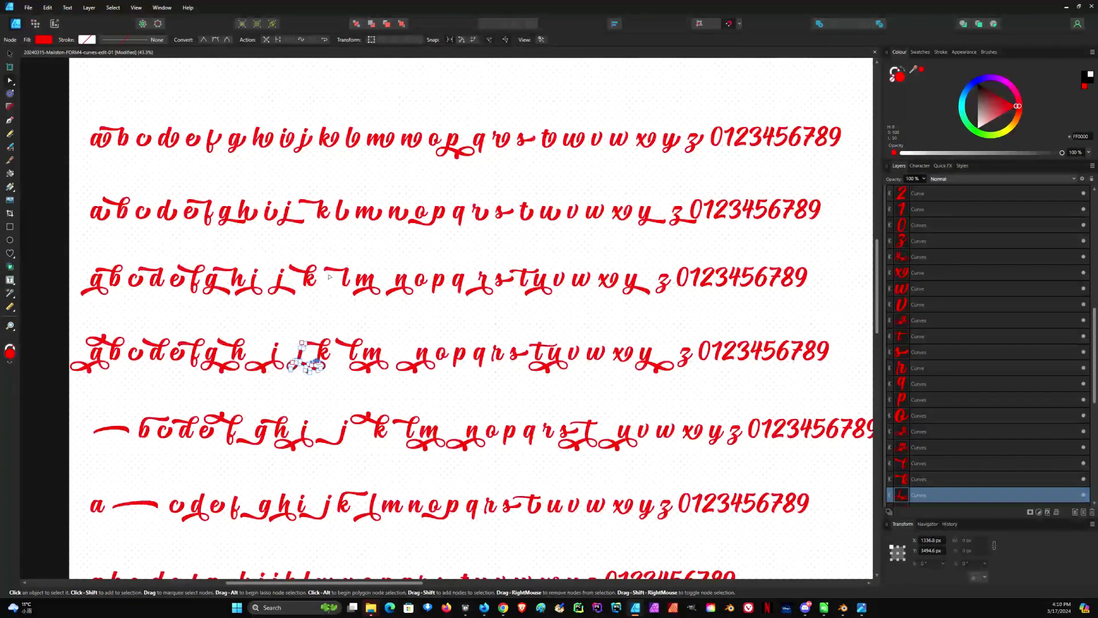
scroll(332, 278, "up", 2)
scroll(338, 282, "down", 2)
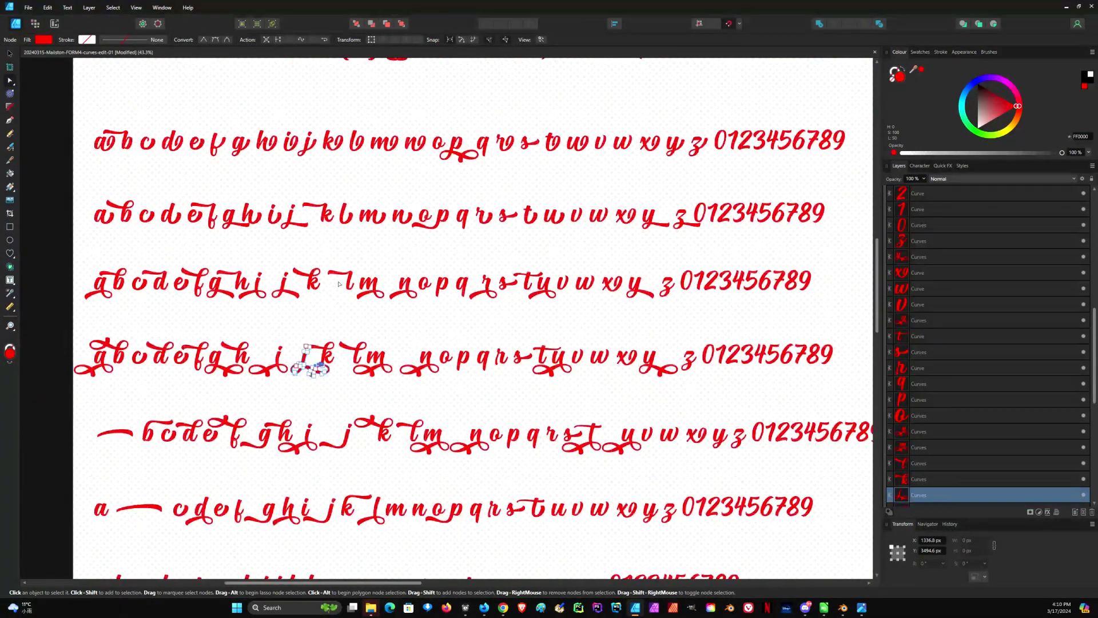
scroll(354, 266, "down", 1)
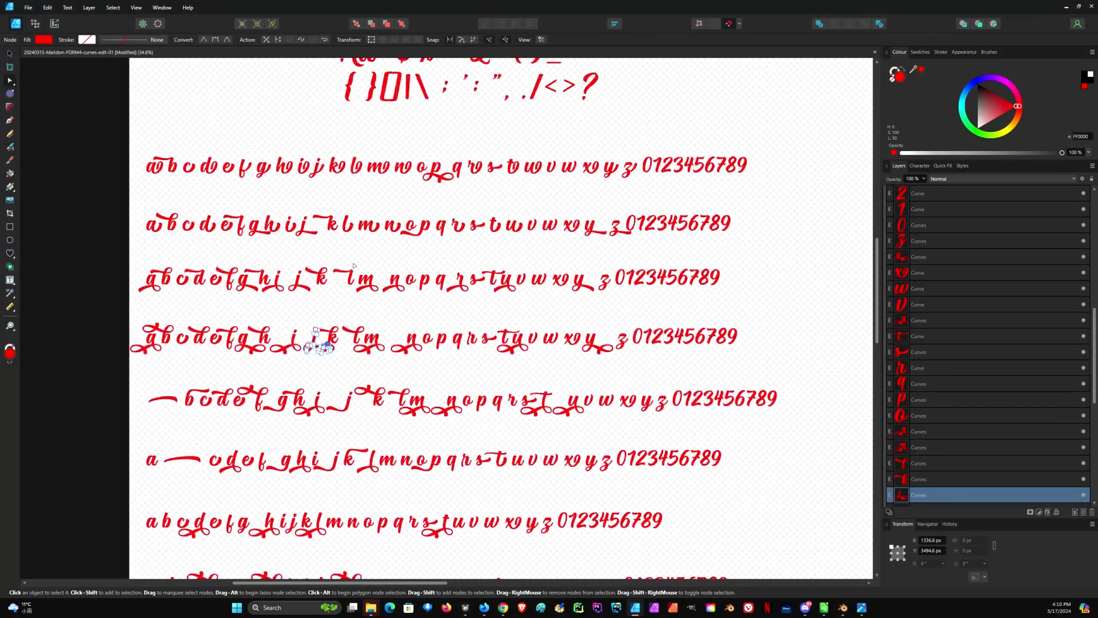